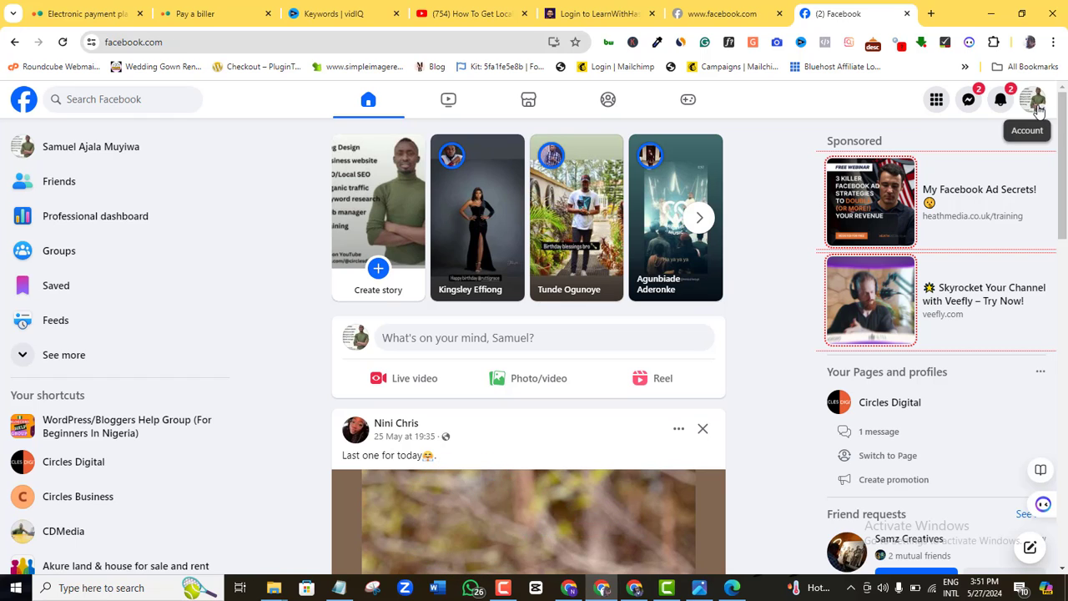
Switch the account to CDMedia through See all profiles in the account menu.
click(1035, 107)
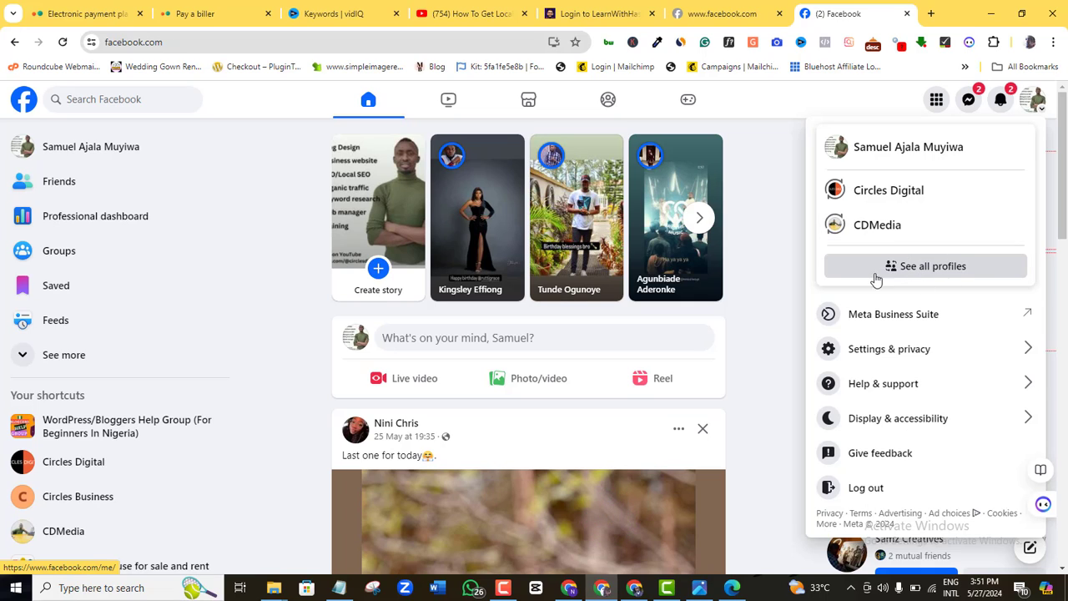
click(947, 268)
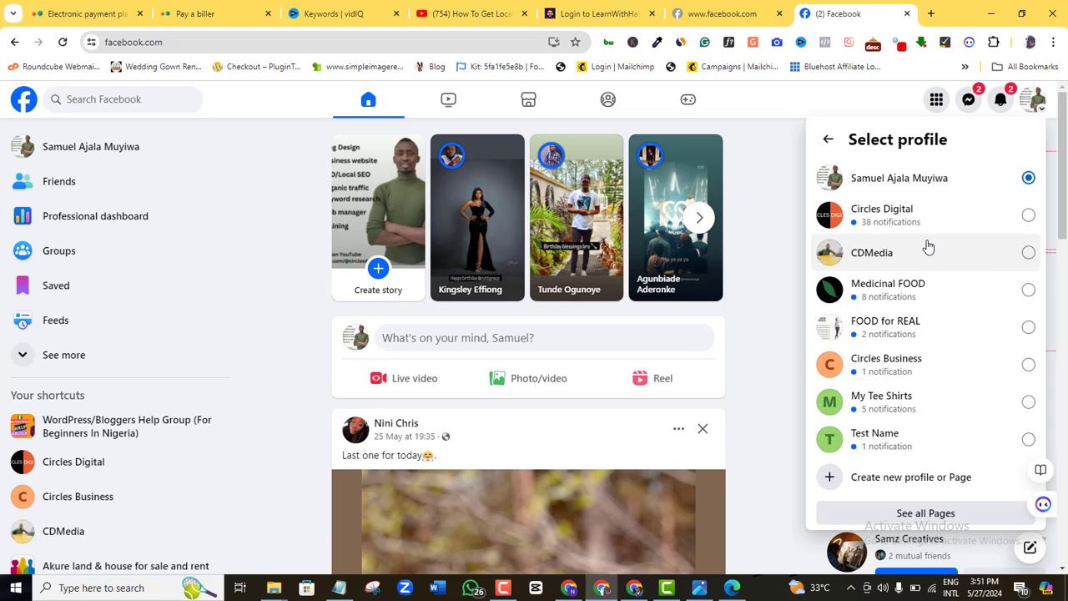
click(907, 260)
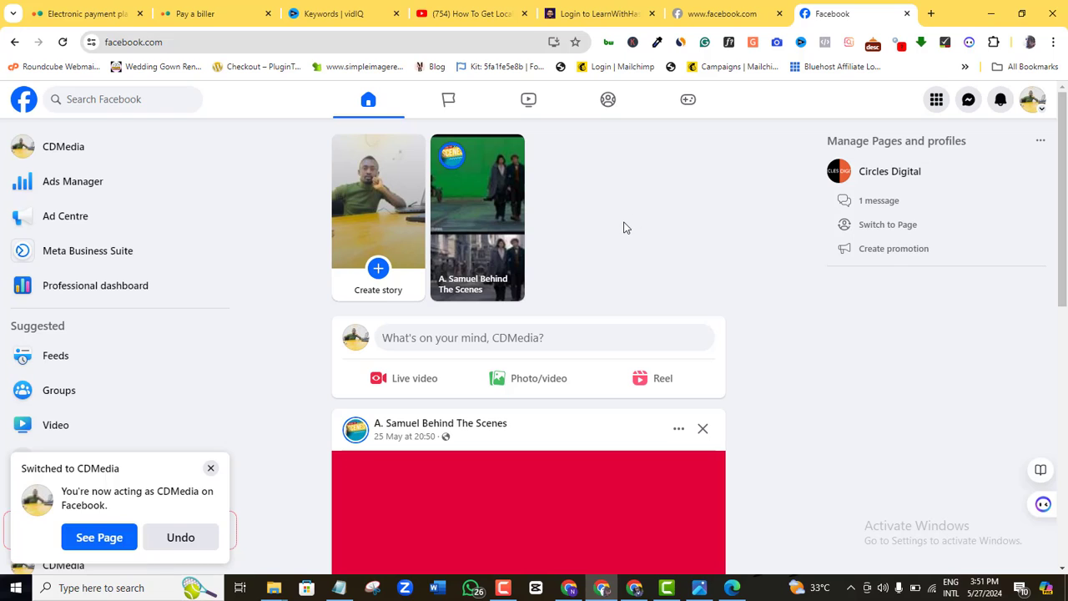
Go to the CDMedia Page and open Settings from its Manage Page sidebar.
click(1032, 101)
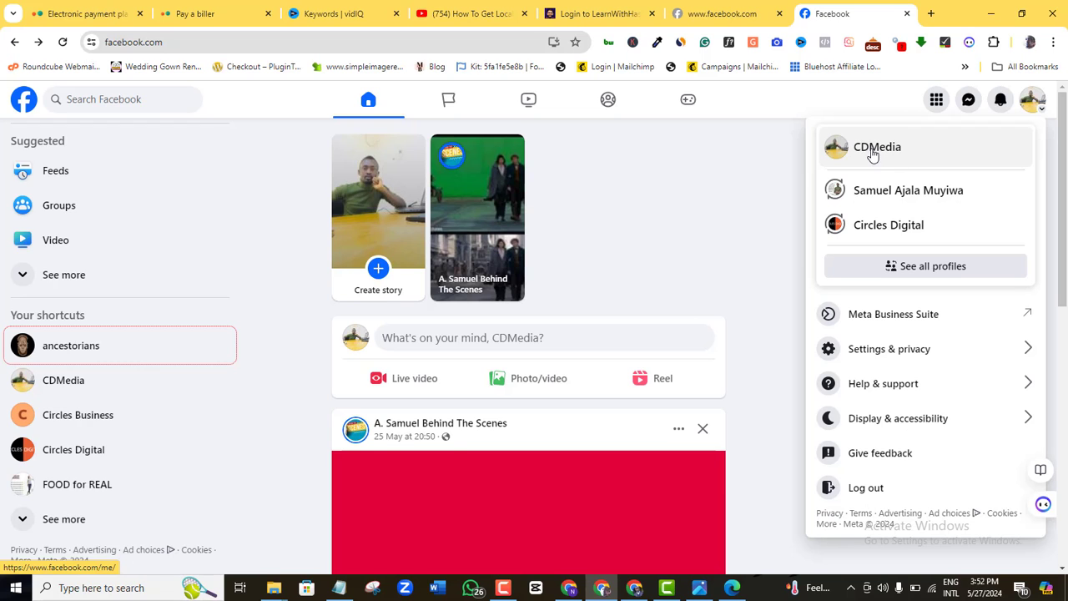
click(868, 154)
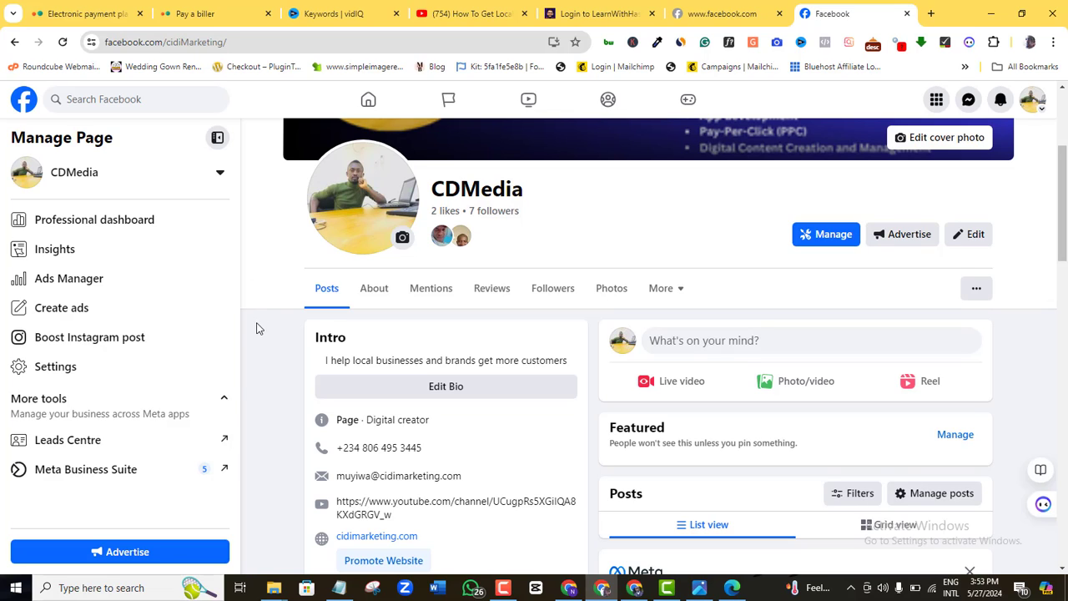
click(52, 367)
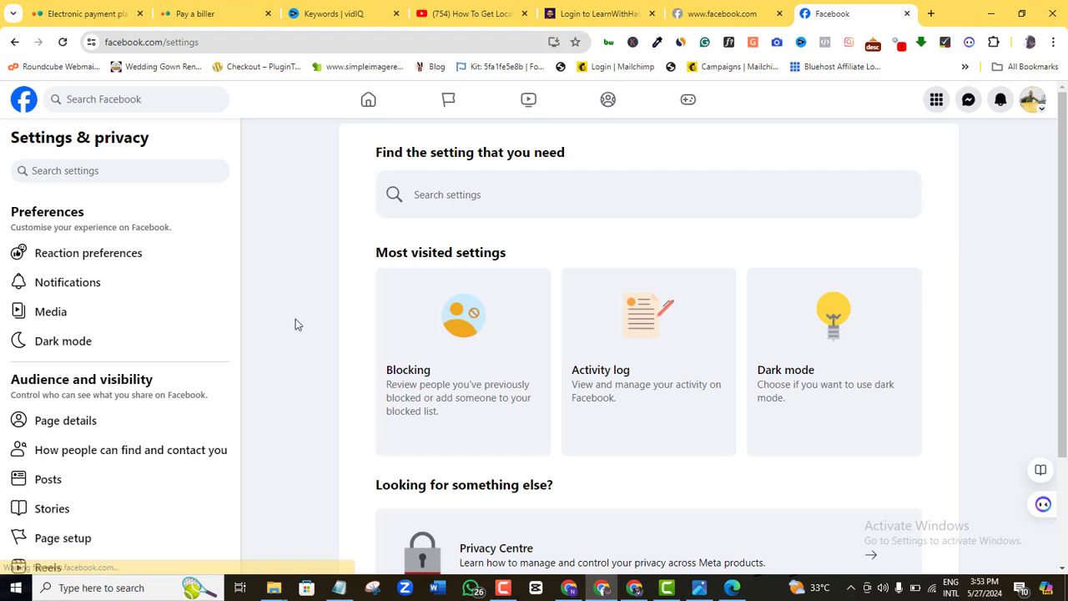
scroll(1057, 279, down, 2)
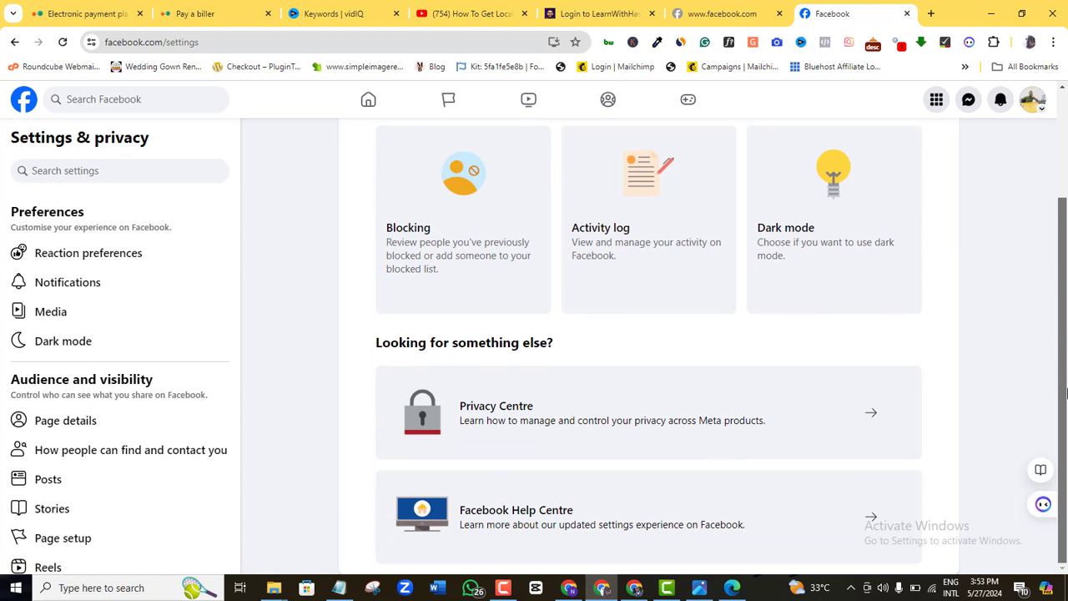
scroll(1037, 186, up, 2)
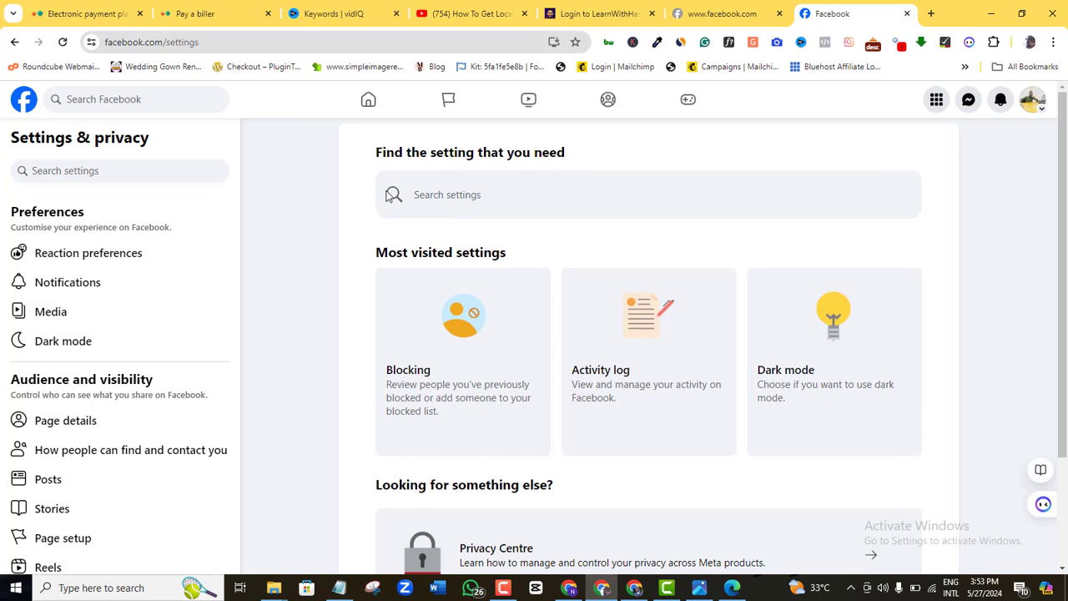
Search the settings for 'whatsapp' and open the WhatsApp linked-account result.
click(453, 198)
text(whats)
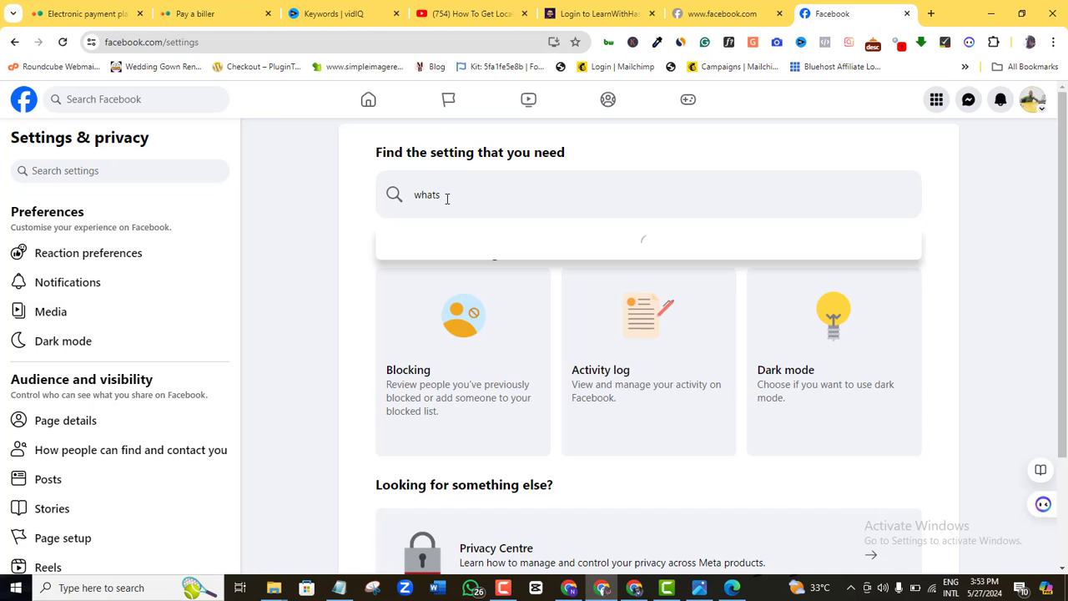
text(app)
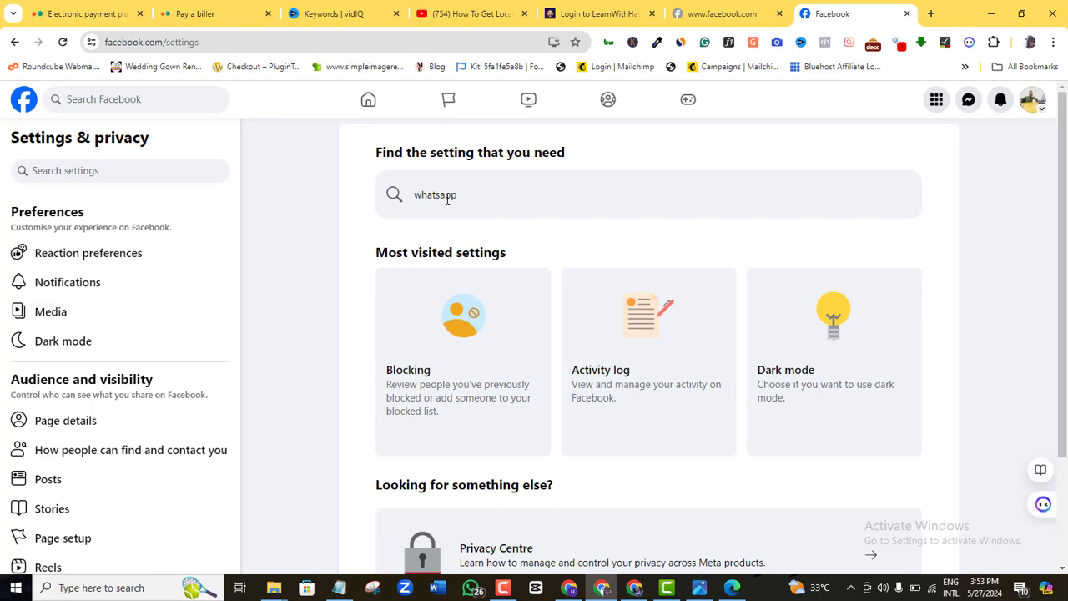
key(Return)
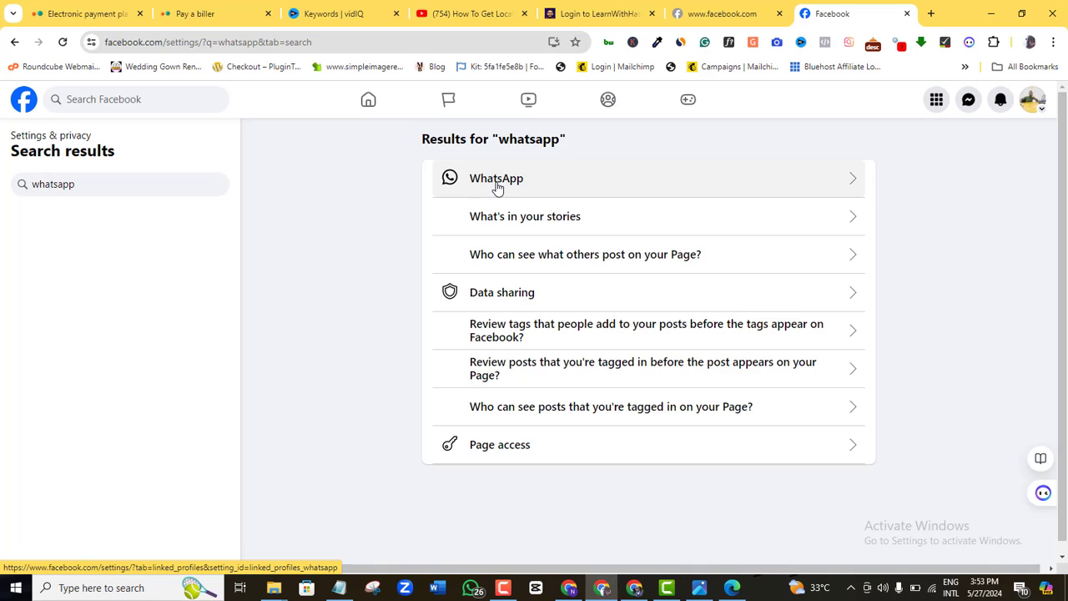
click(691, 186)
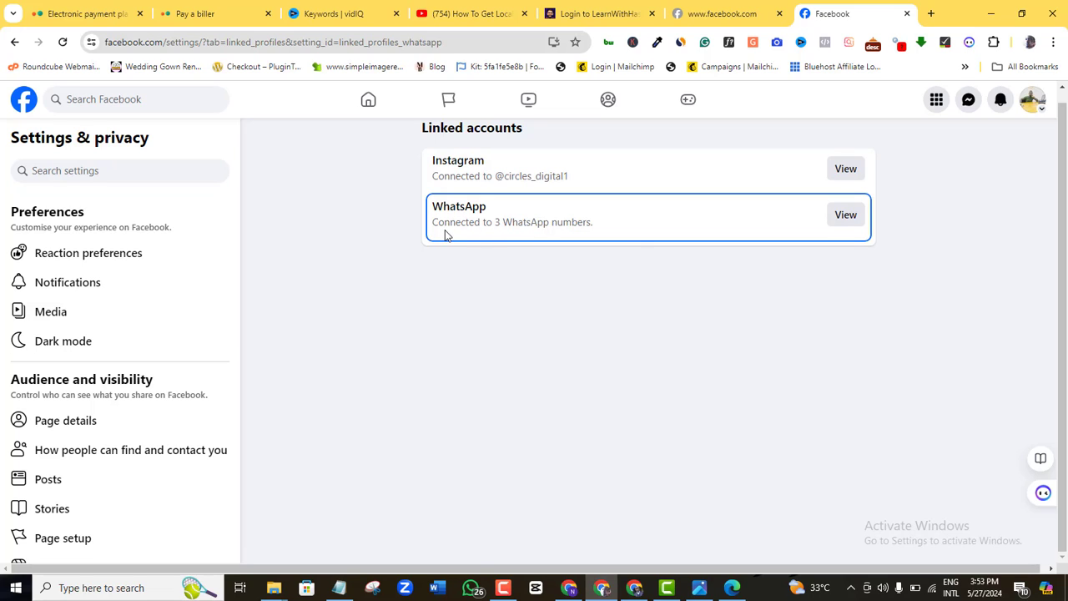
View the WhatsApp row to see the Page's three connected numbers and primary number.
click(849, 218)
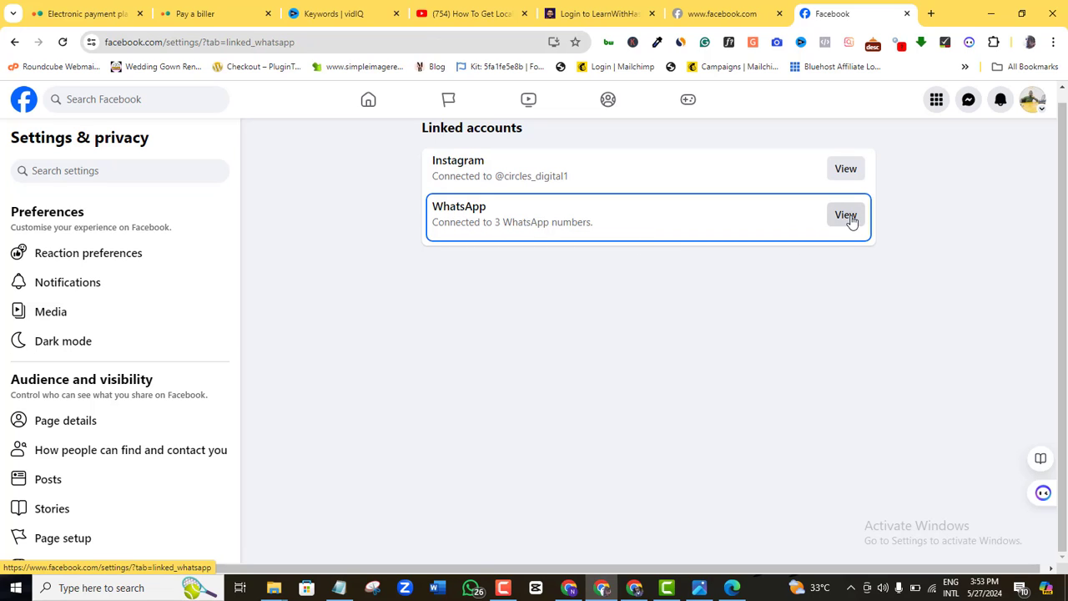
click(850, 218)
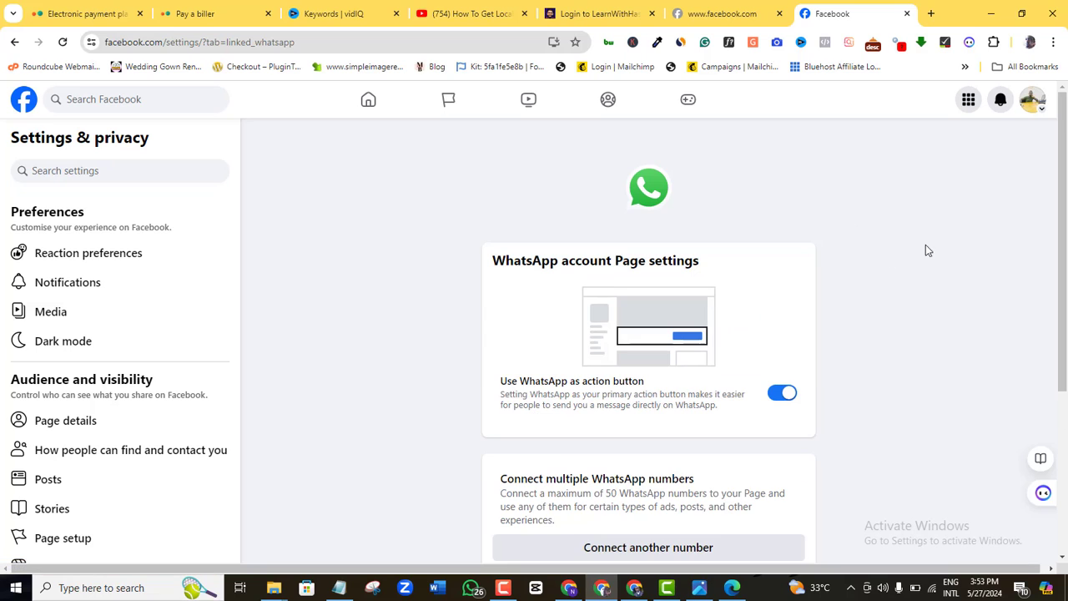
scroll(1066, 171, down, 3)
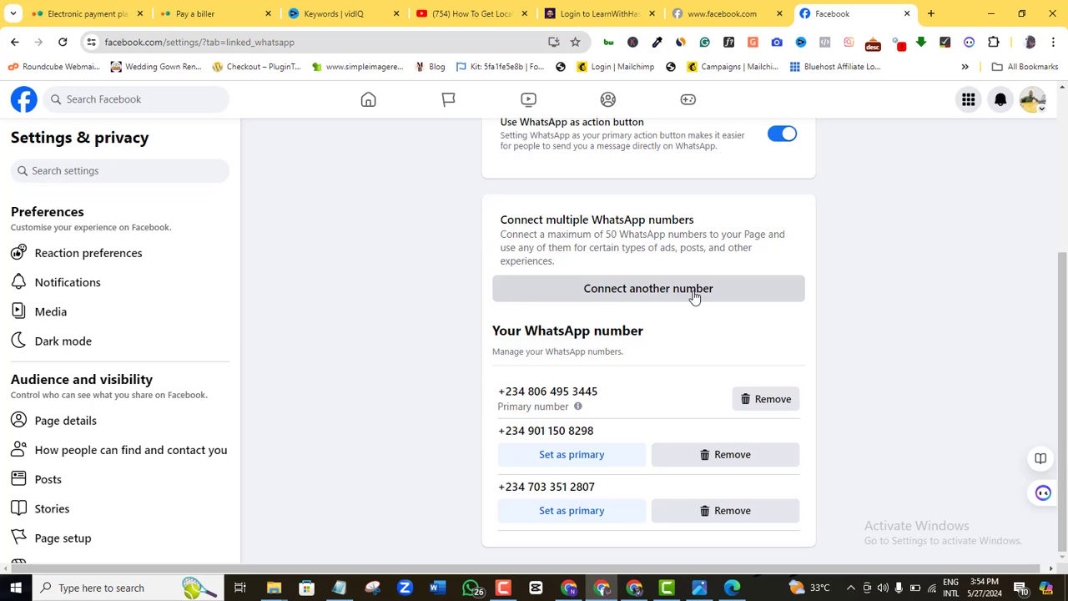
scroll(627, 396, up, 1)
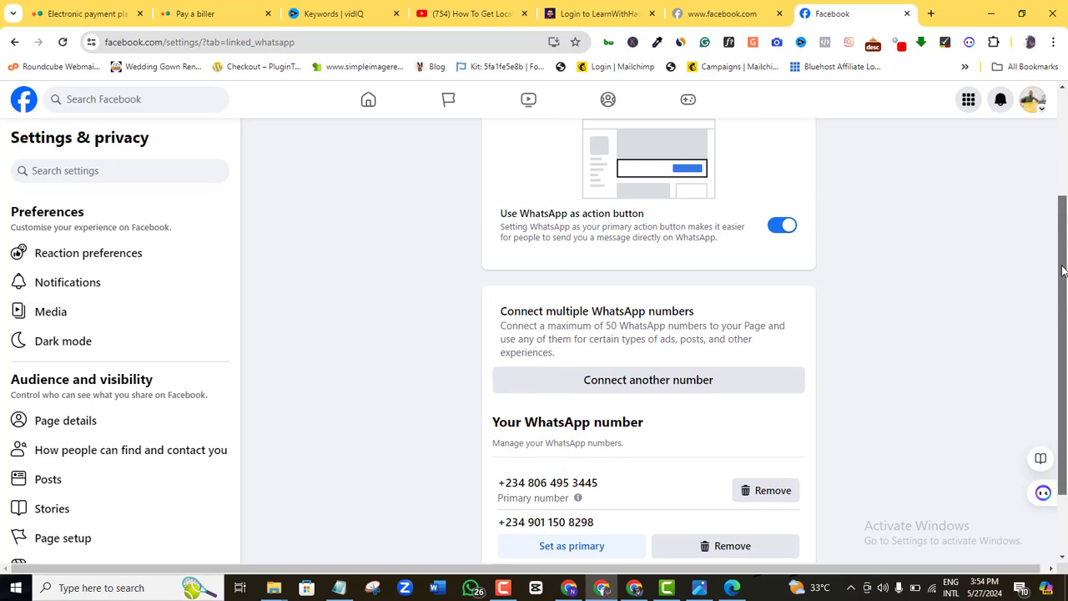
Choose Connect another number and replace the prefilled number with the new WhatsApp phone number.
click(629, 386)
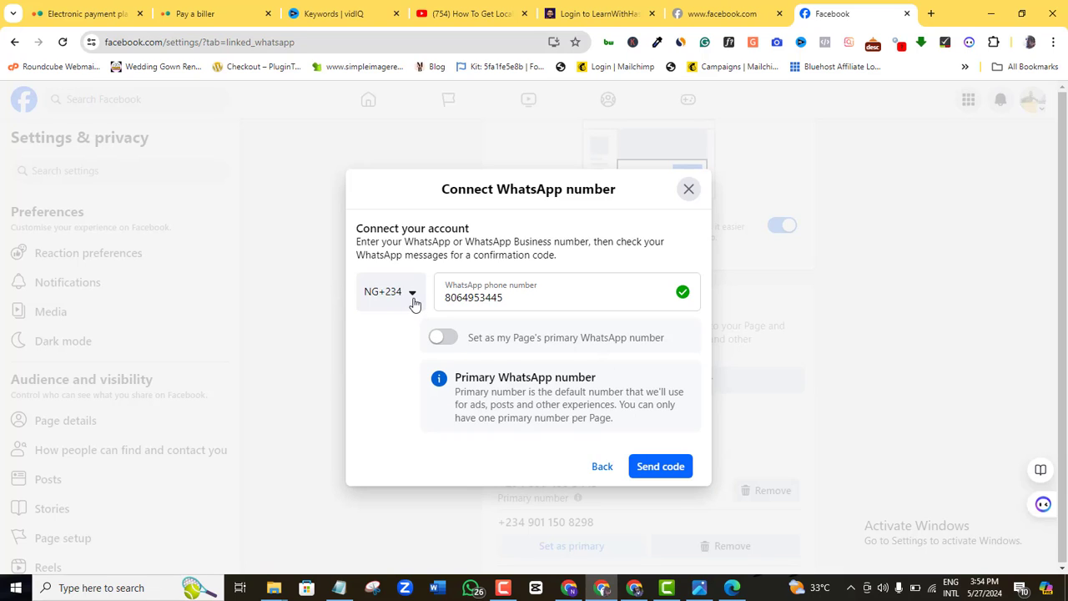
click(496, 298)
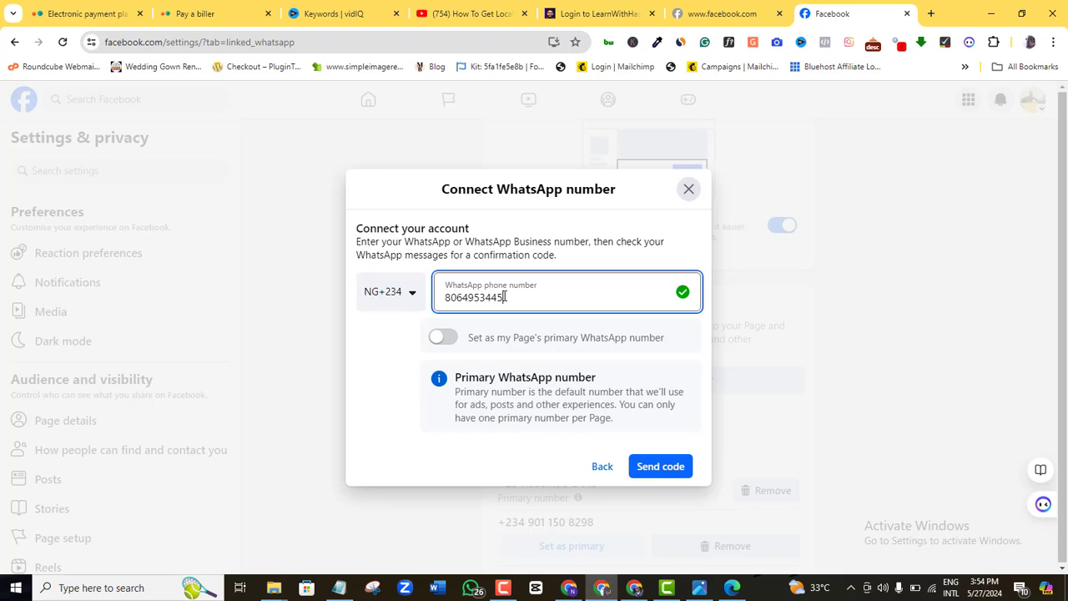
drag(500, 297, 396, 305)
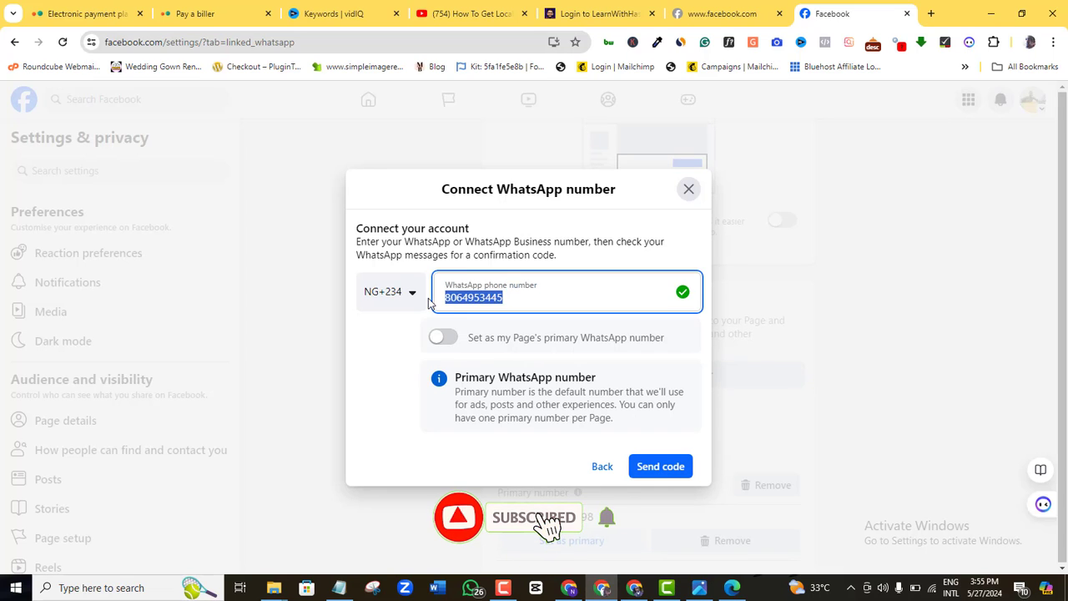
key(BackSpace)
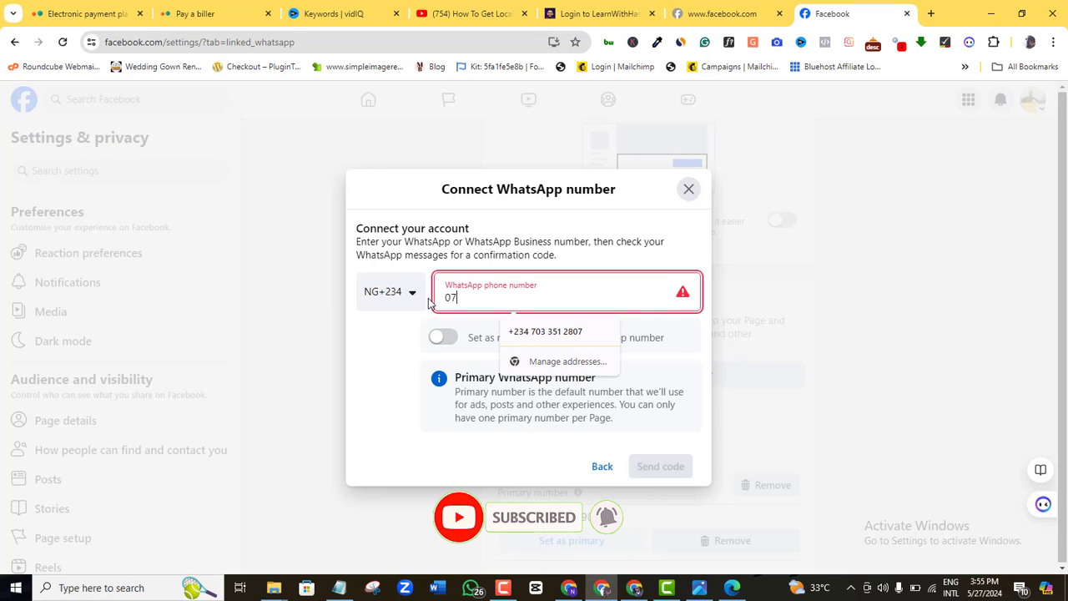
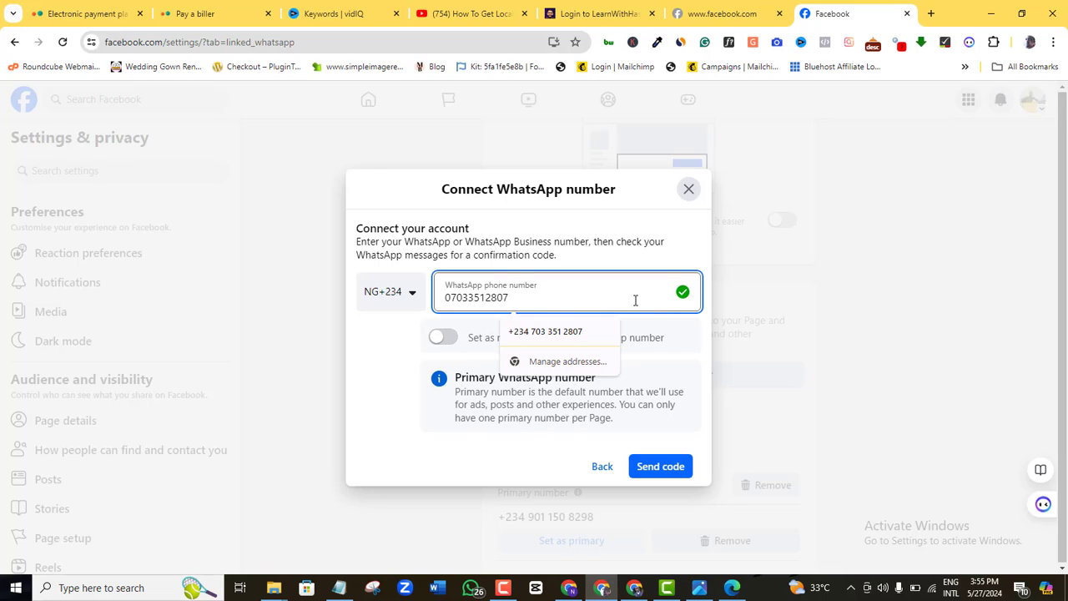
click(668, 369)
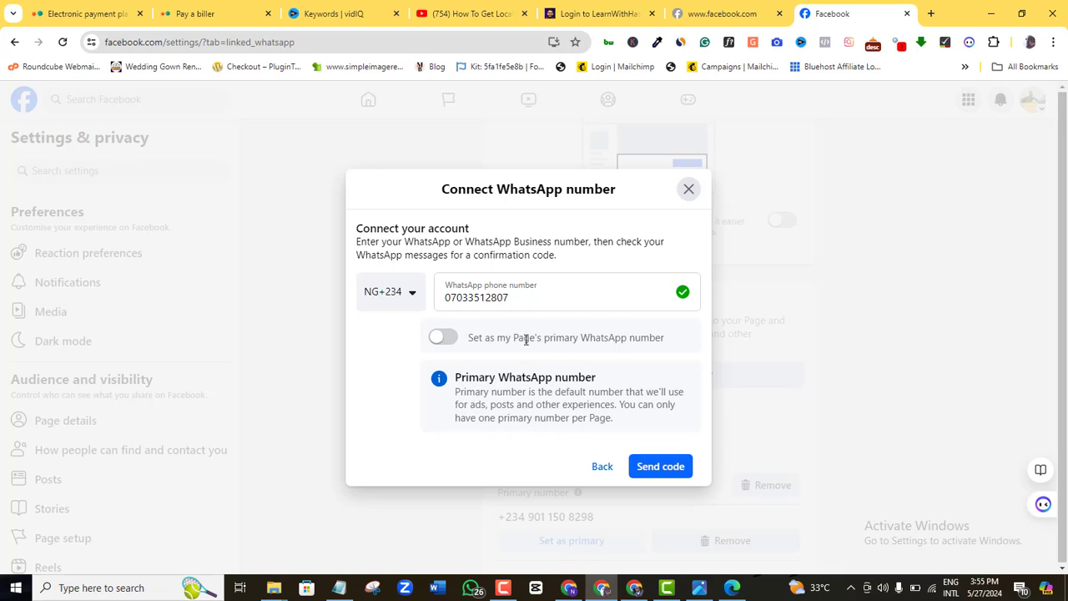
click(485, 298)
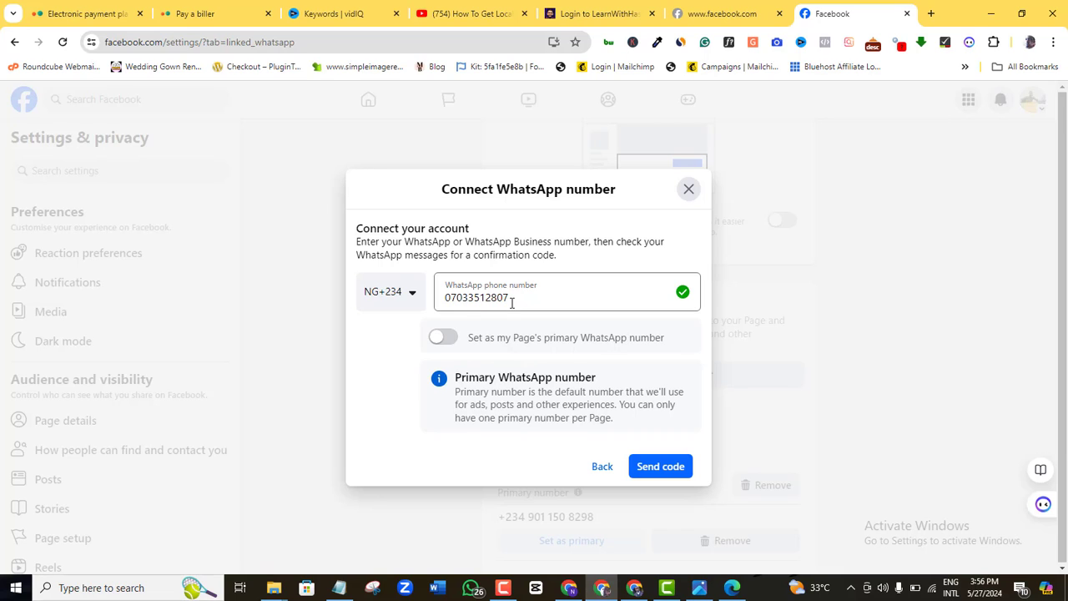
Keep the new number non-primary, request a confirmation code, and enter the received code to confirm.
click(444, 338)
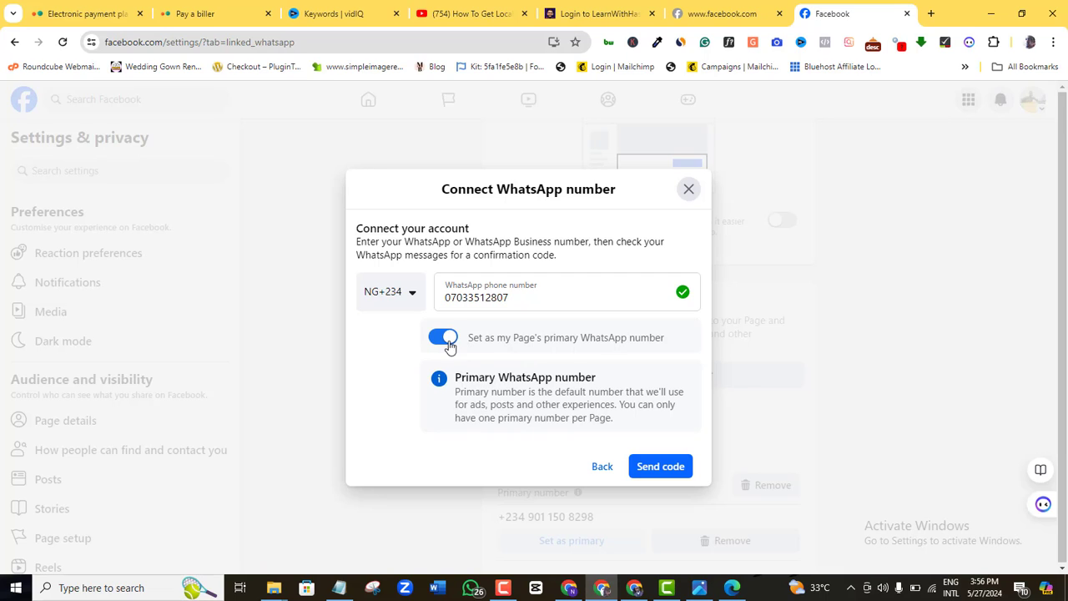
click(434, 343)
click(669, 472)
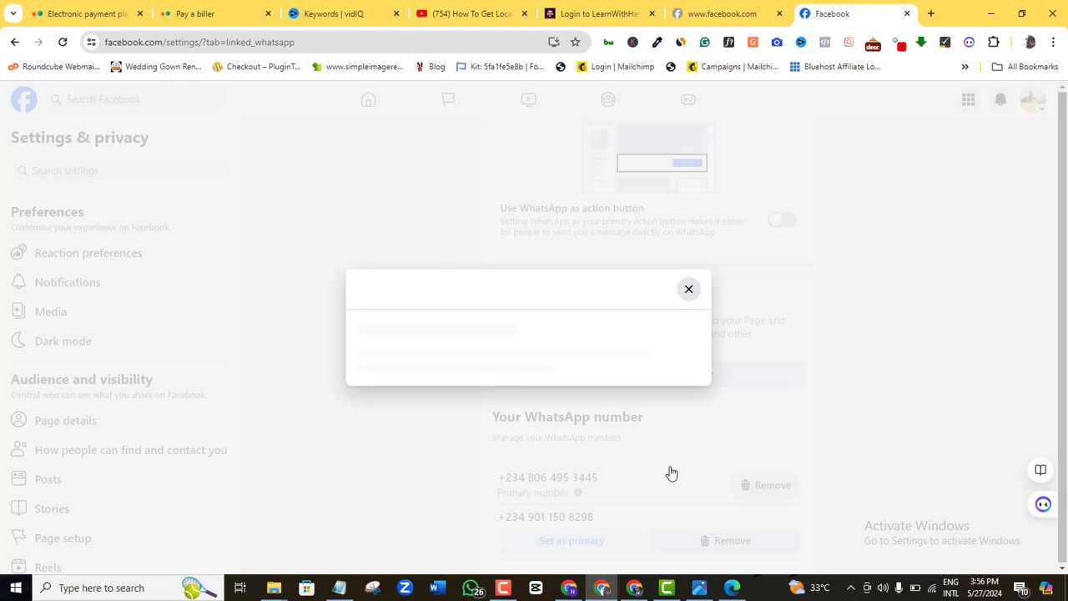
click(458, 343)
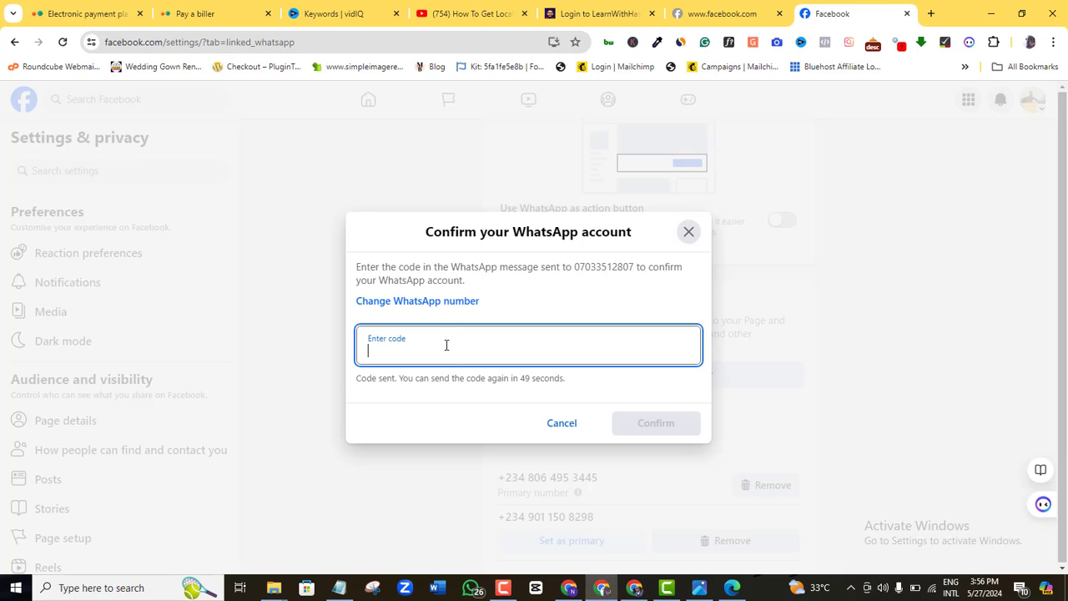
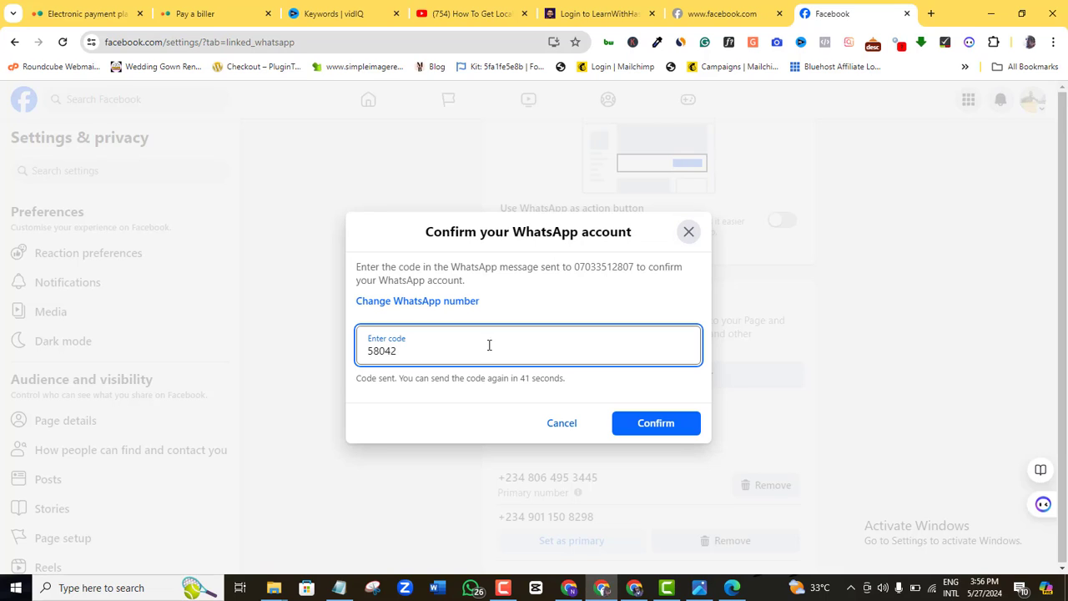
click(656, 427)
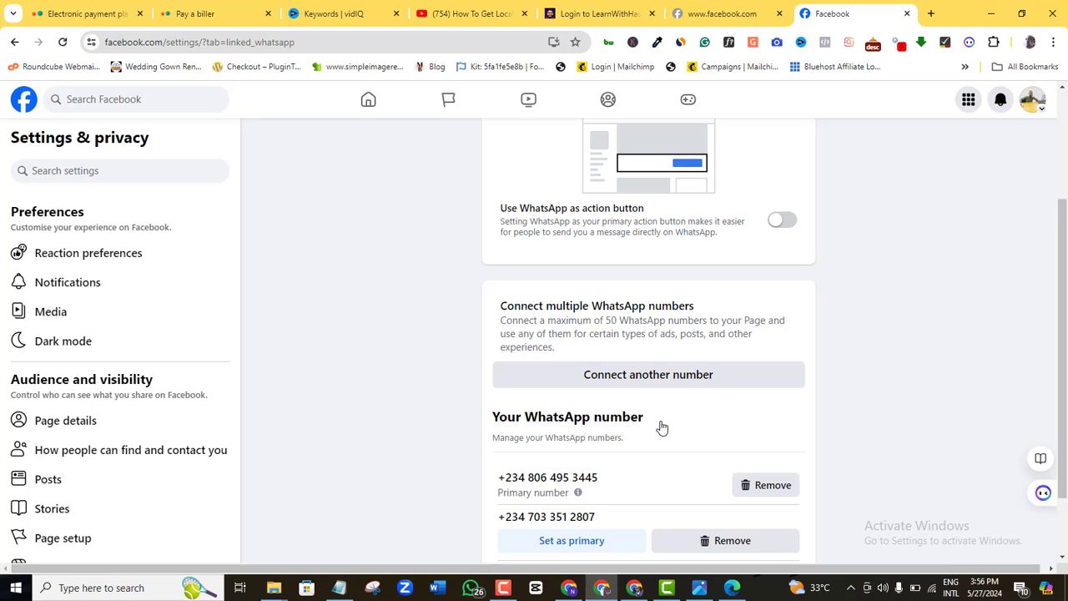
Scroll to Your WhatsApp number to check three numbers, one primary and two secondary.
scroll(661, 428, down, 1)
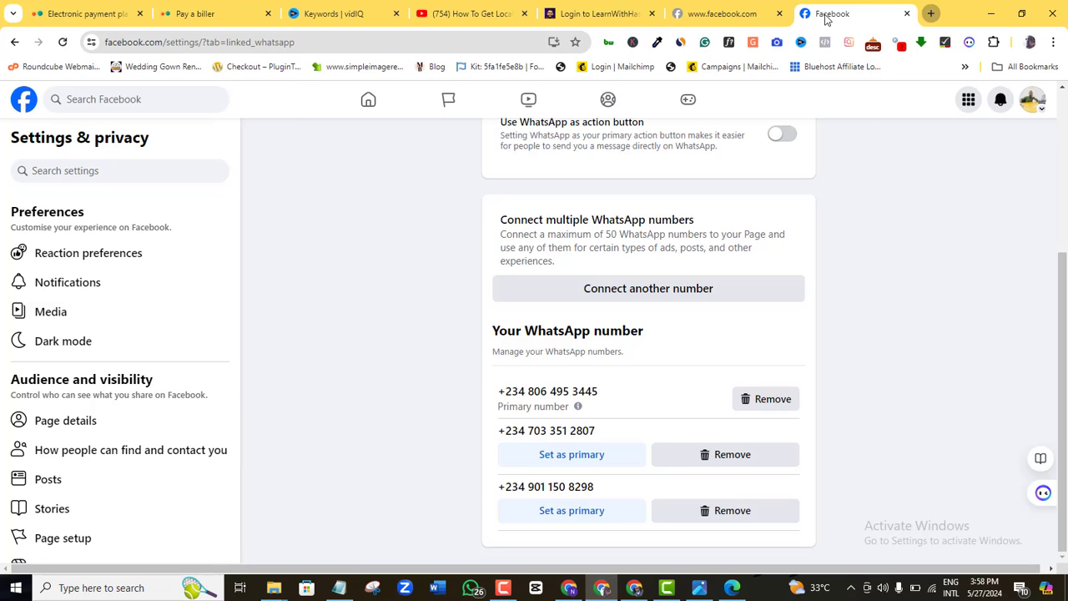
In a new tab, load business.facebook.com and open Ads Manager from All tools.
click(930, 13)
click(463, 37)
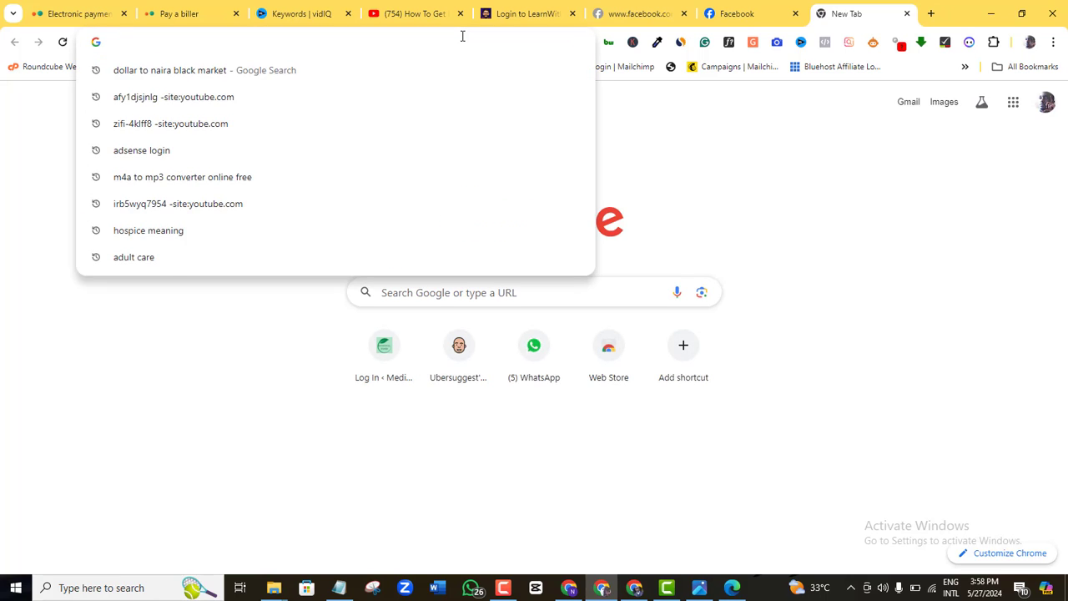
text(business)
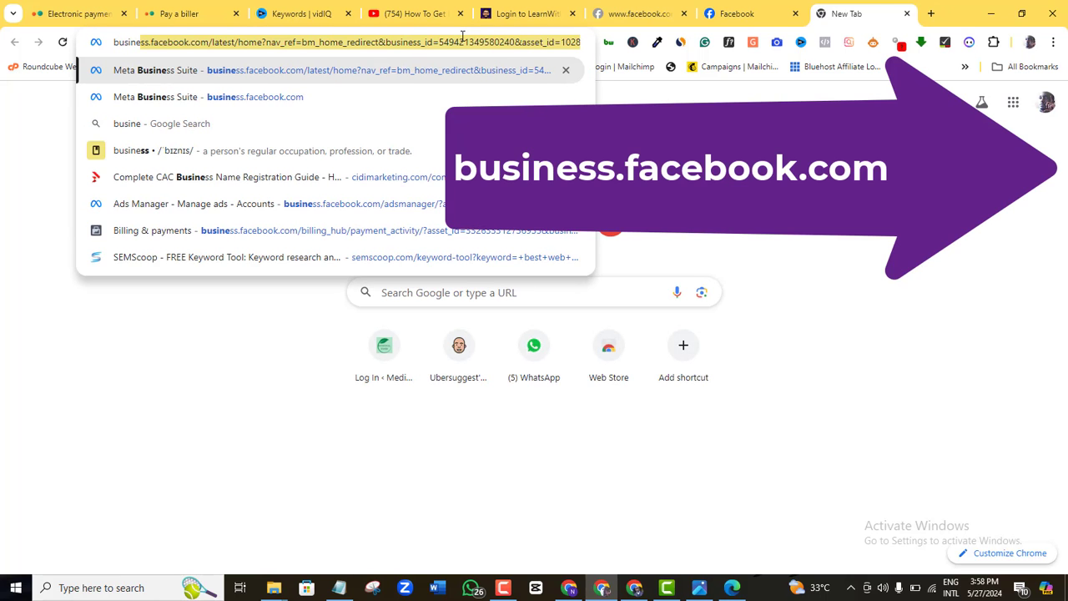
key(Return)
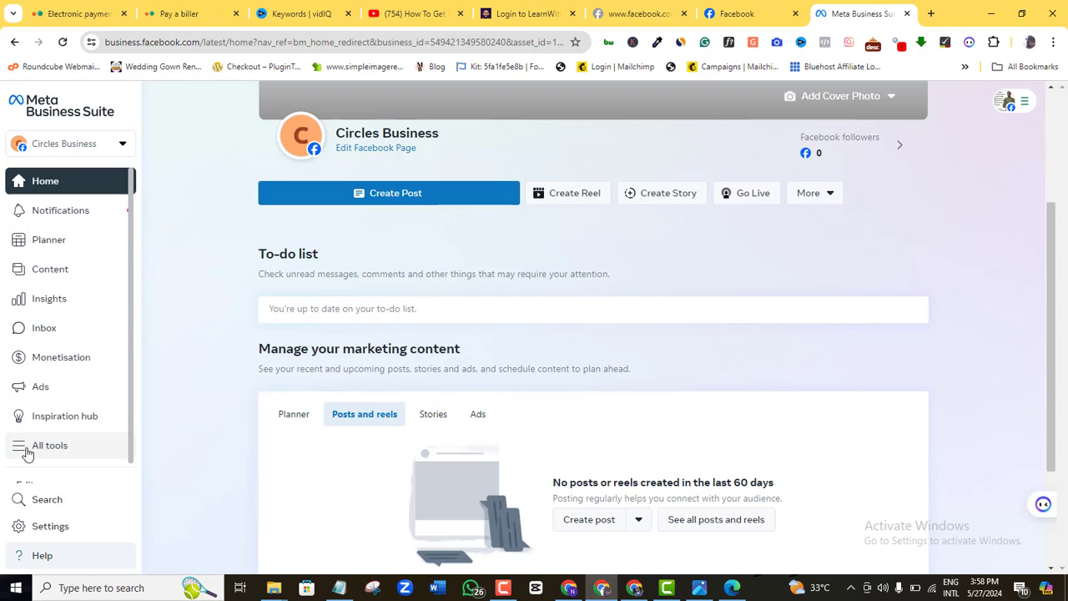
click(32, 450)
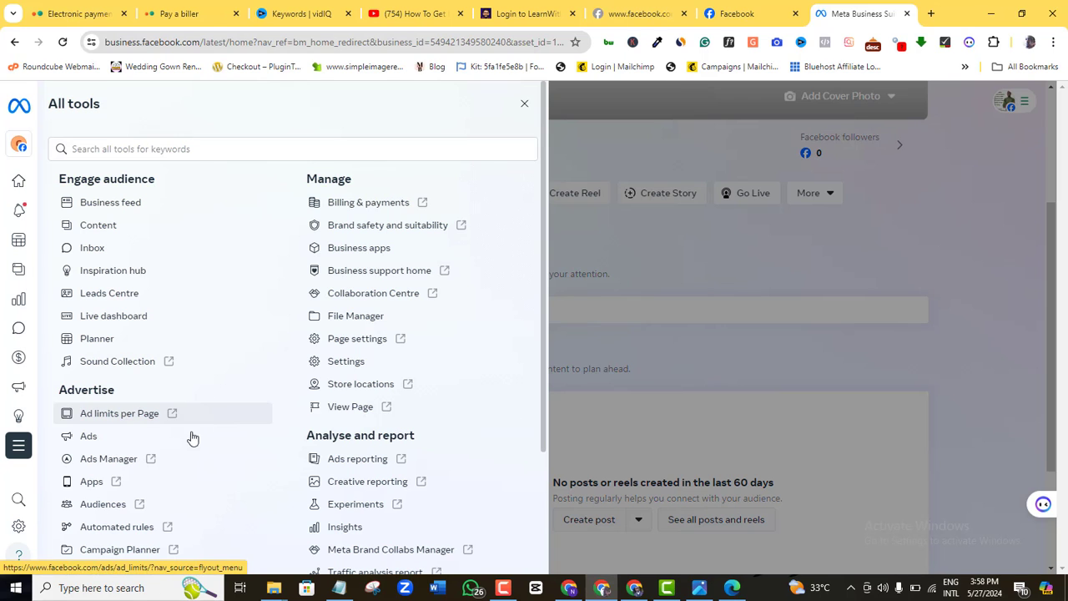
click(145, 473)
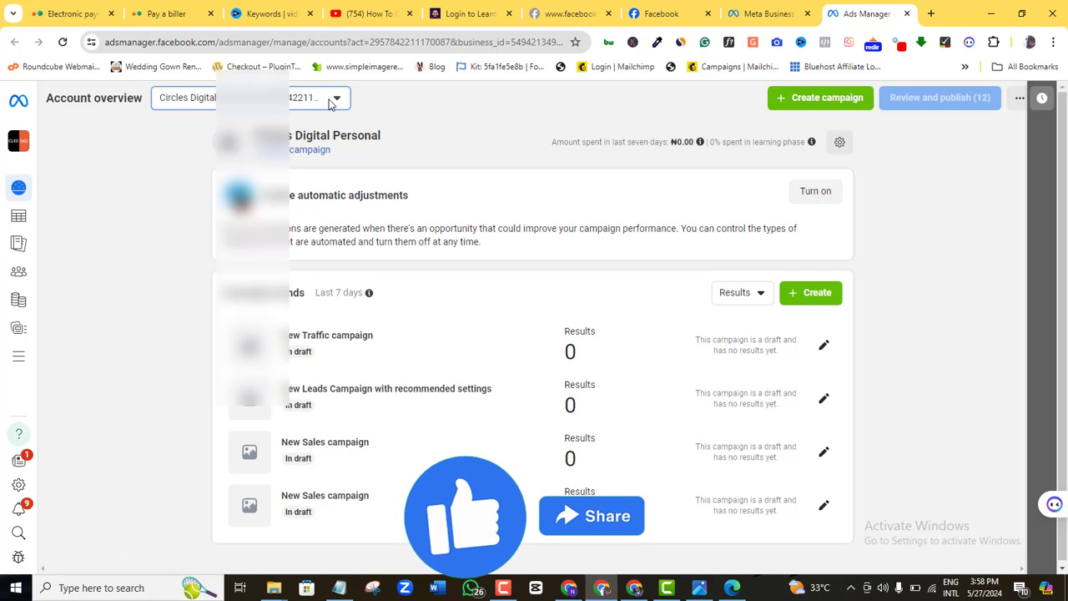
Pick the other personal ad account from See all in the ad account selector.
click(327, 100)
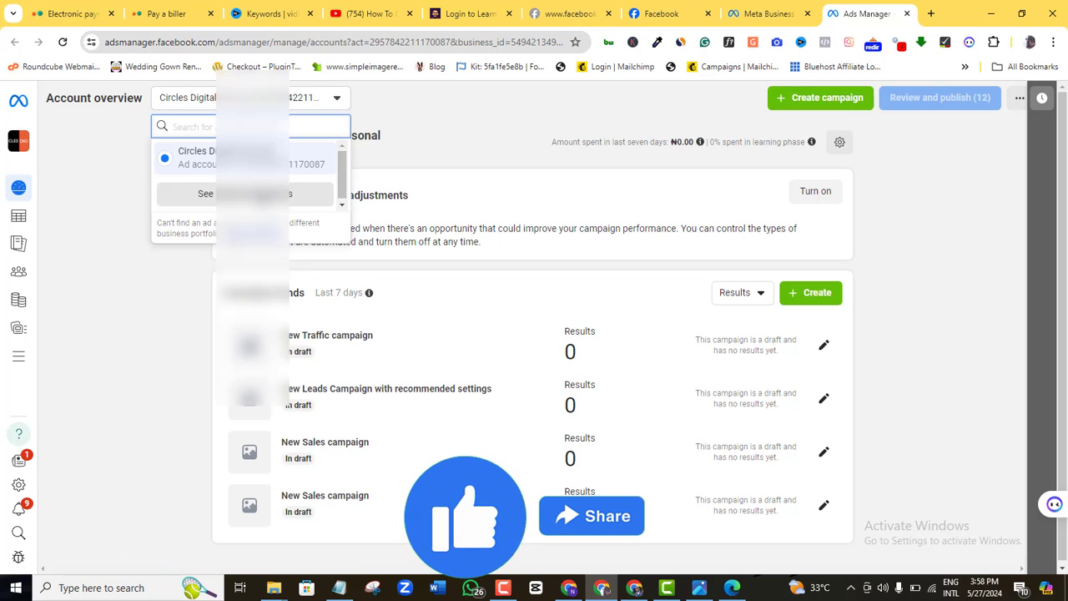
click(244, 193)
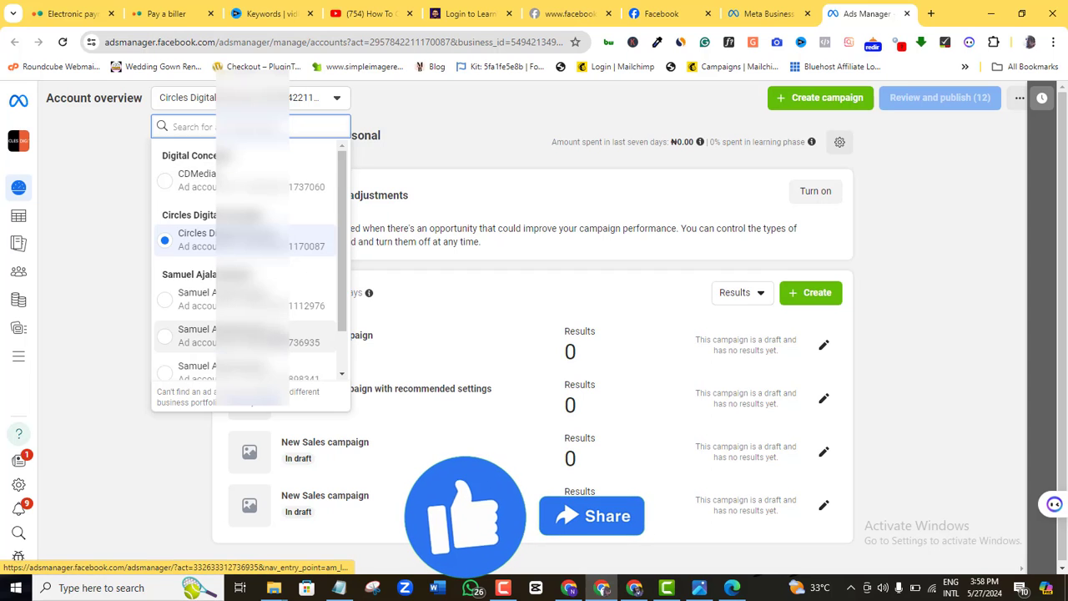
click(209, 337)
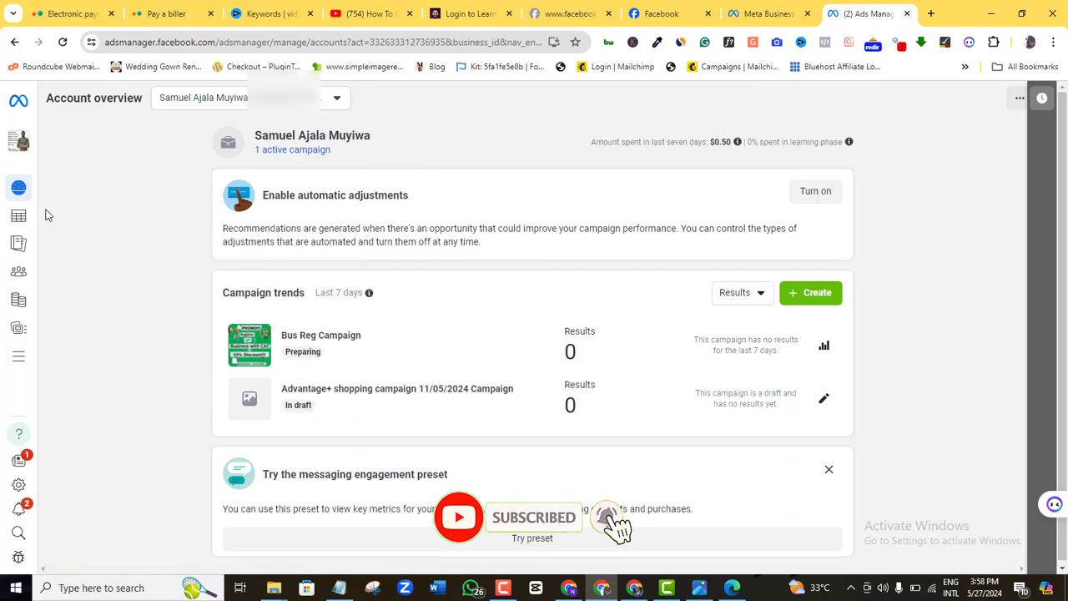
Open Campaigns in the sidebar to list the account's six campaigns, including Bus Reg Campaign.
mouse_move(21, 221)
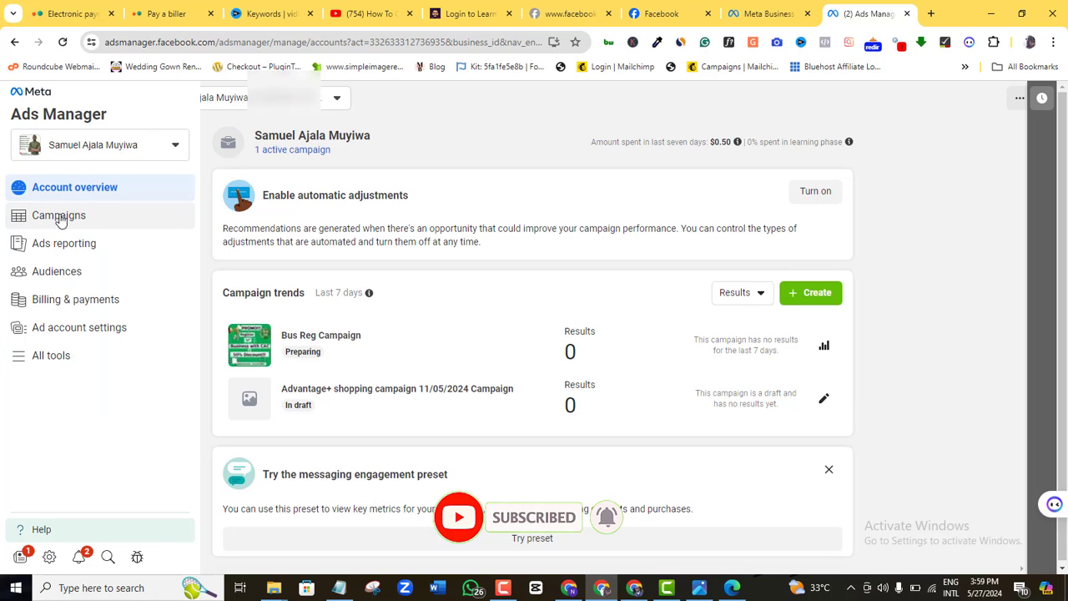
click(58, 219)
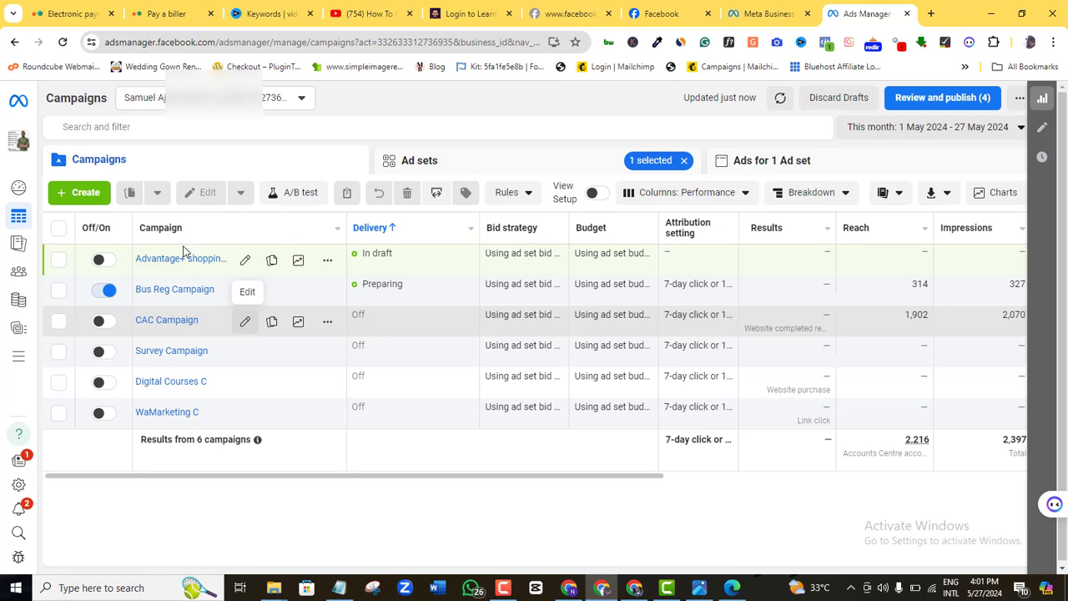
Create a new campaign with the Sales objective using the manual sales campaign setup.
click(80, 197)
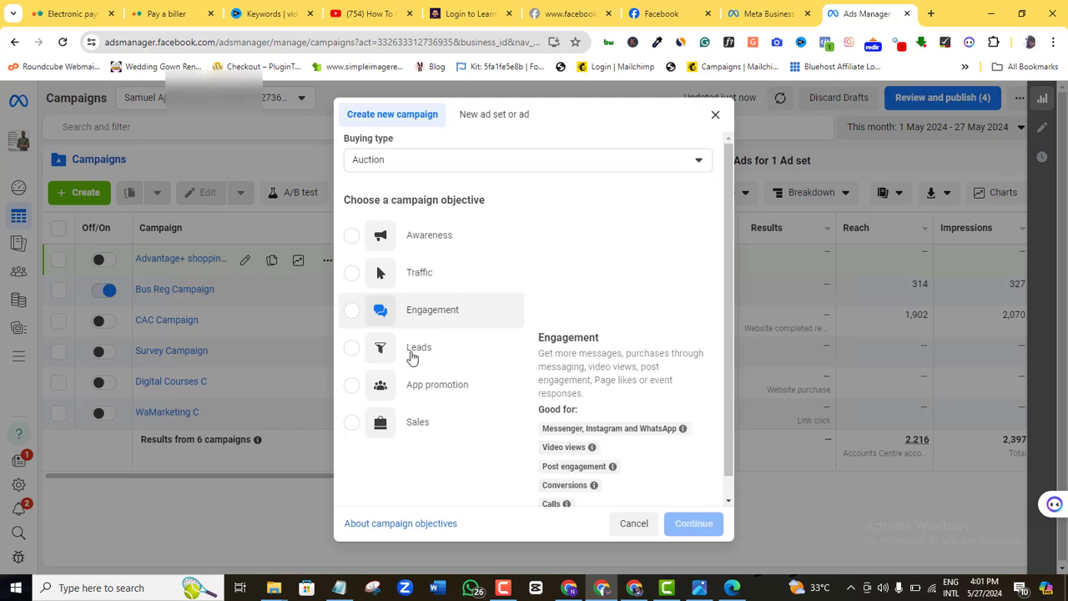
click(355, 427)
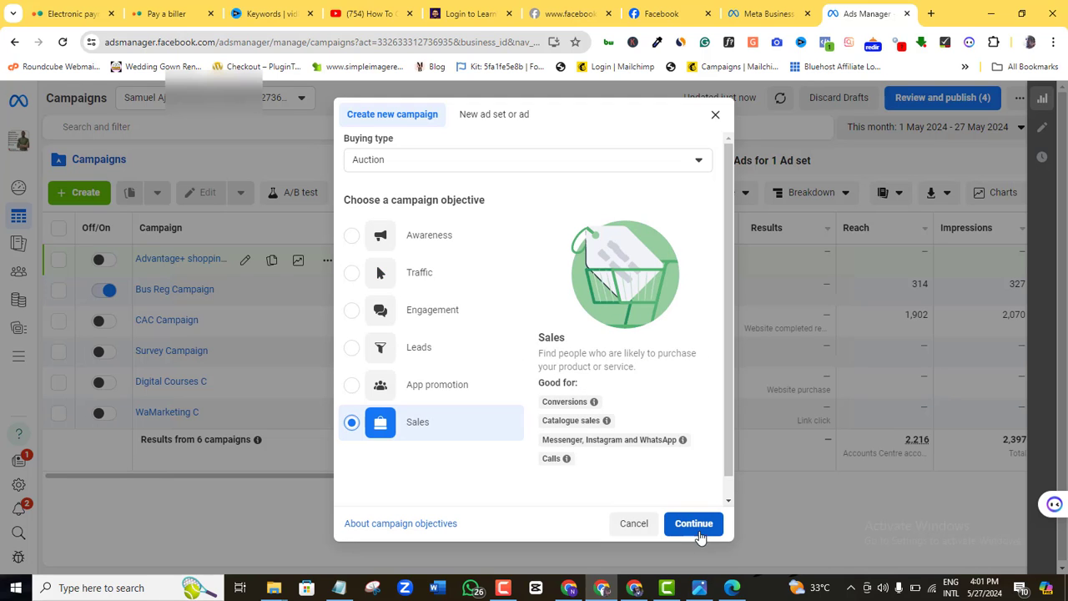
click(693, 524)
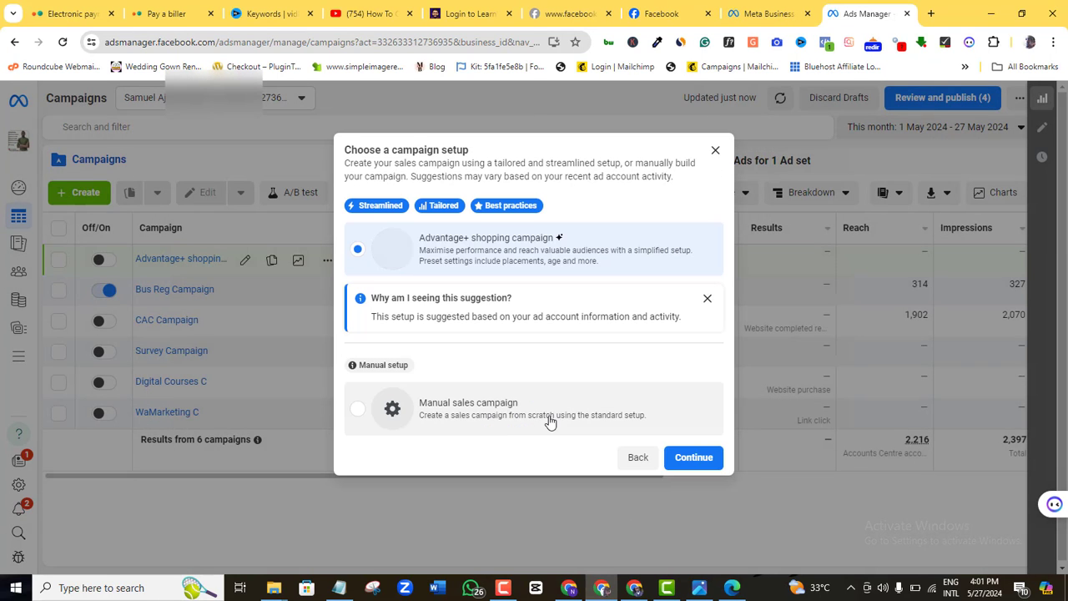
click(357, 408)
click(699, 460)
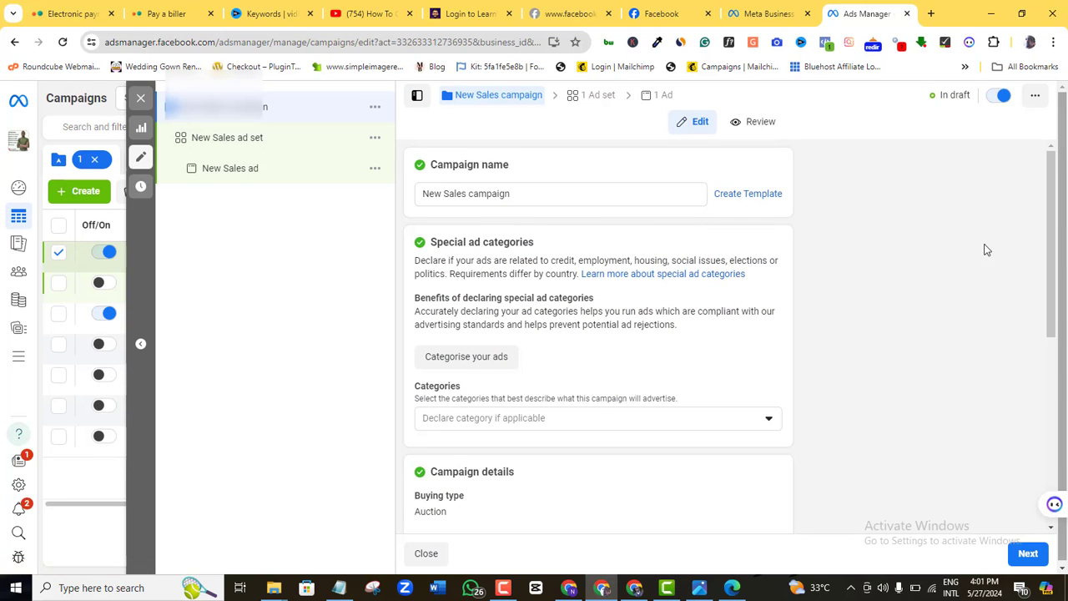
Set the New Sales ad set's conversion location to Messaging apps and scroll to the WhatsApp destination section.
click(257, 148)
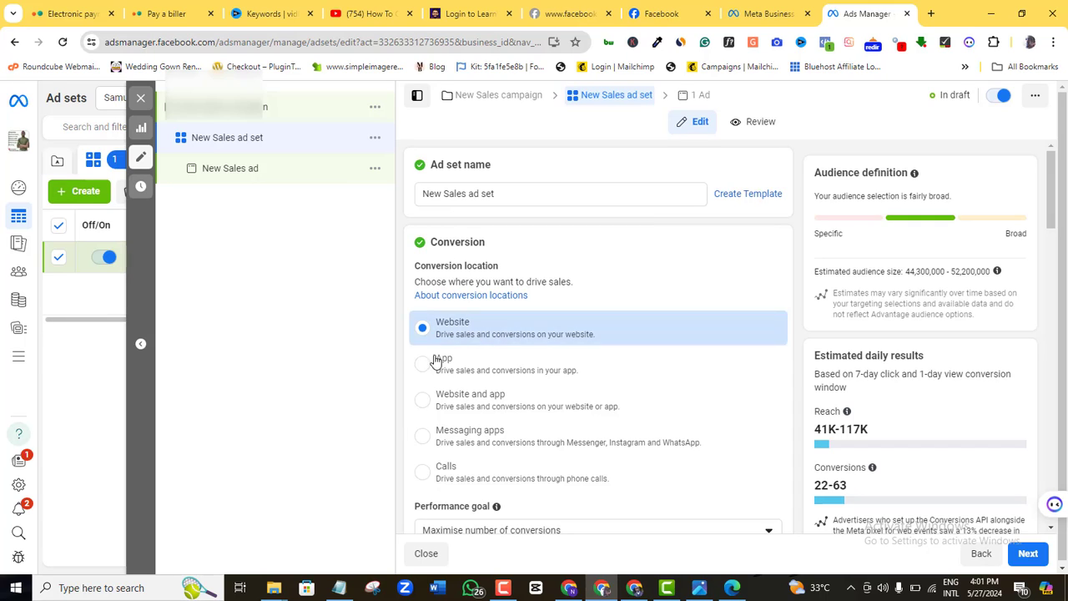
click(423, 443)
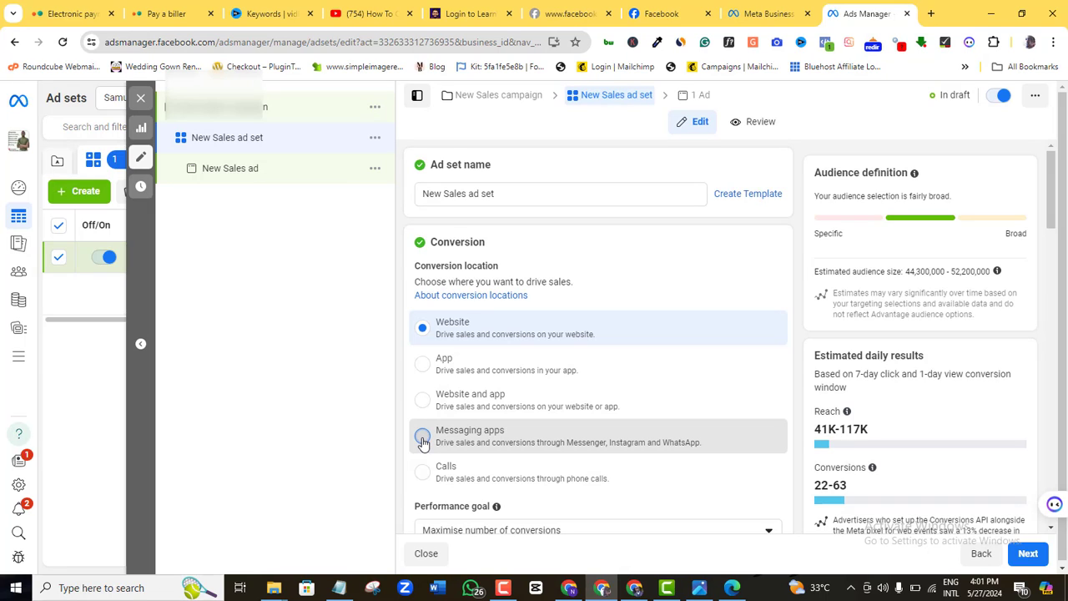
click(567, 436)
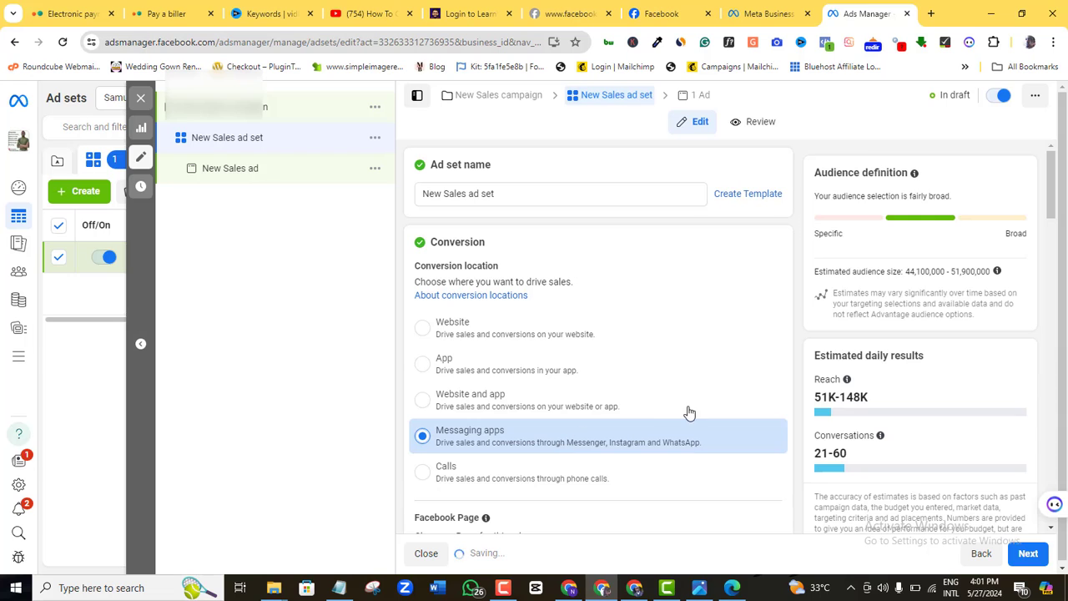
drag(1054, 201, 1056, 255)
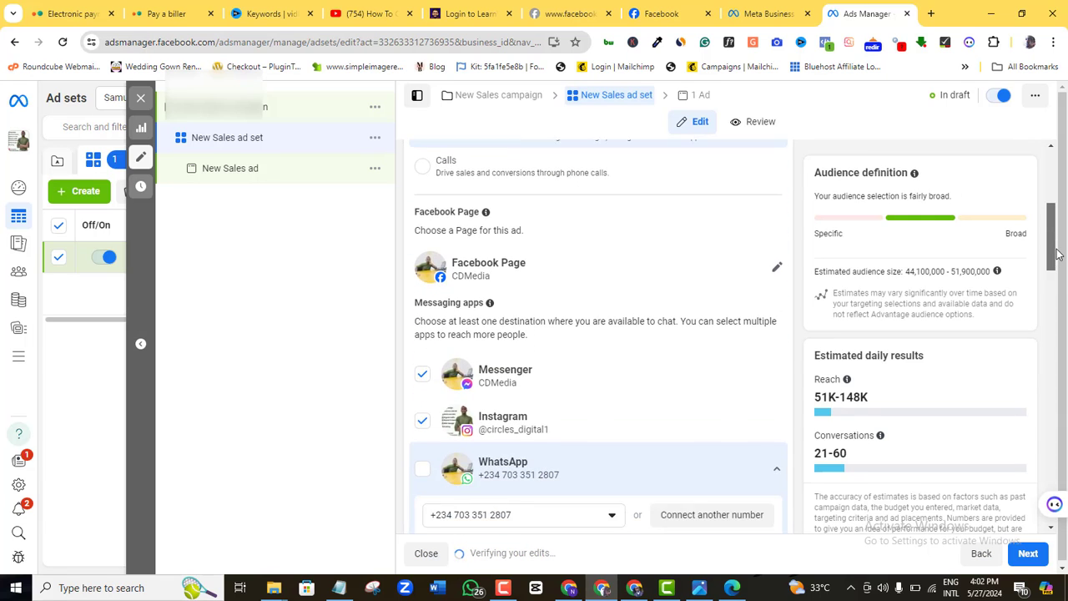
scroll(649, 268, down, 2)
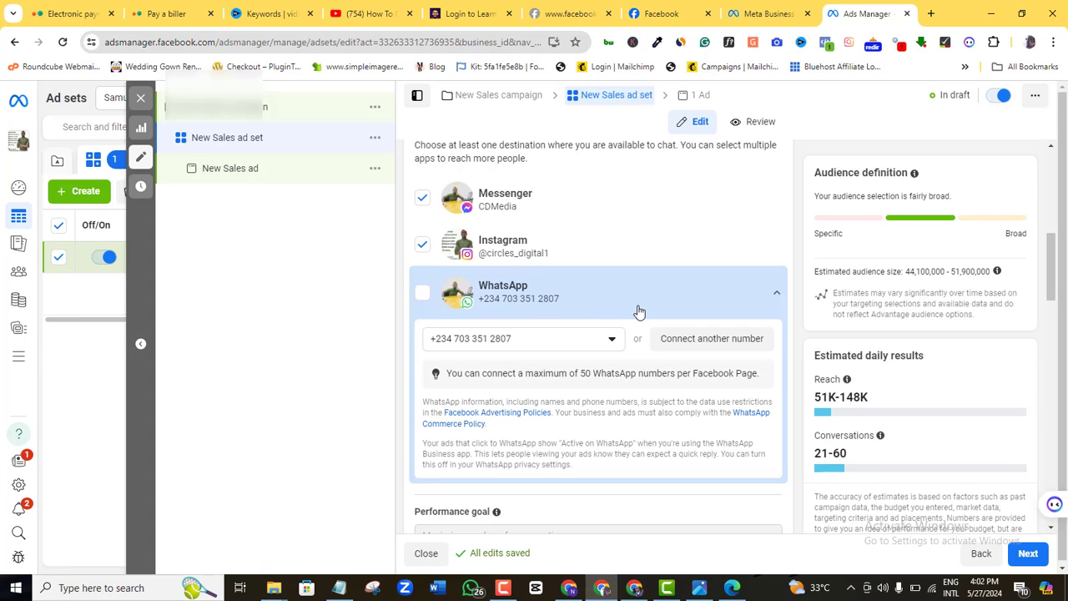
click(701, 342)
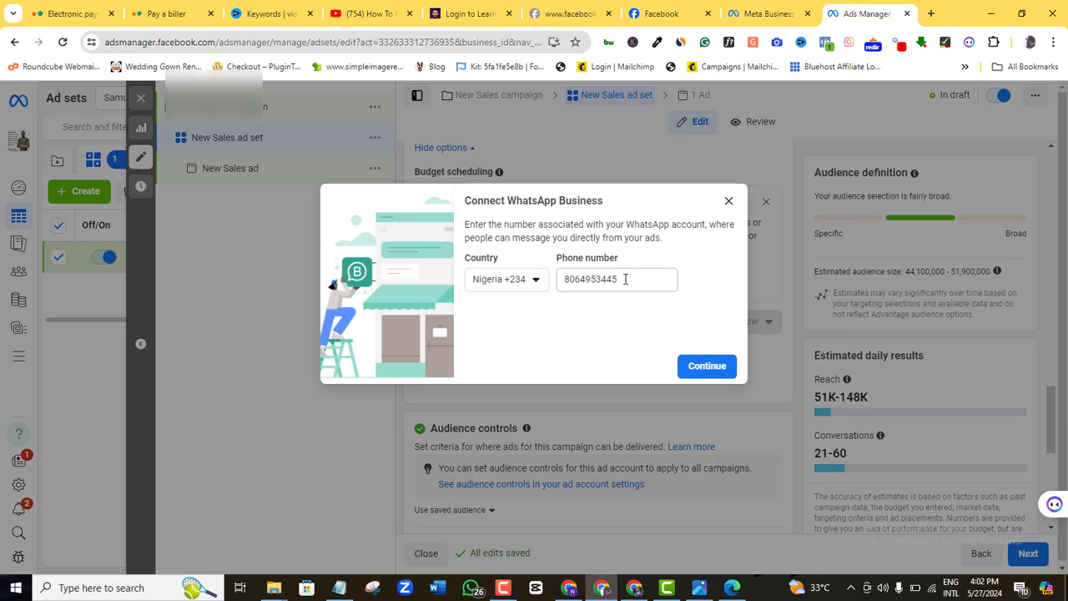
drag(625, 279, 563, 279)
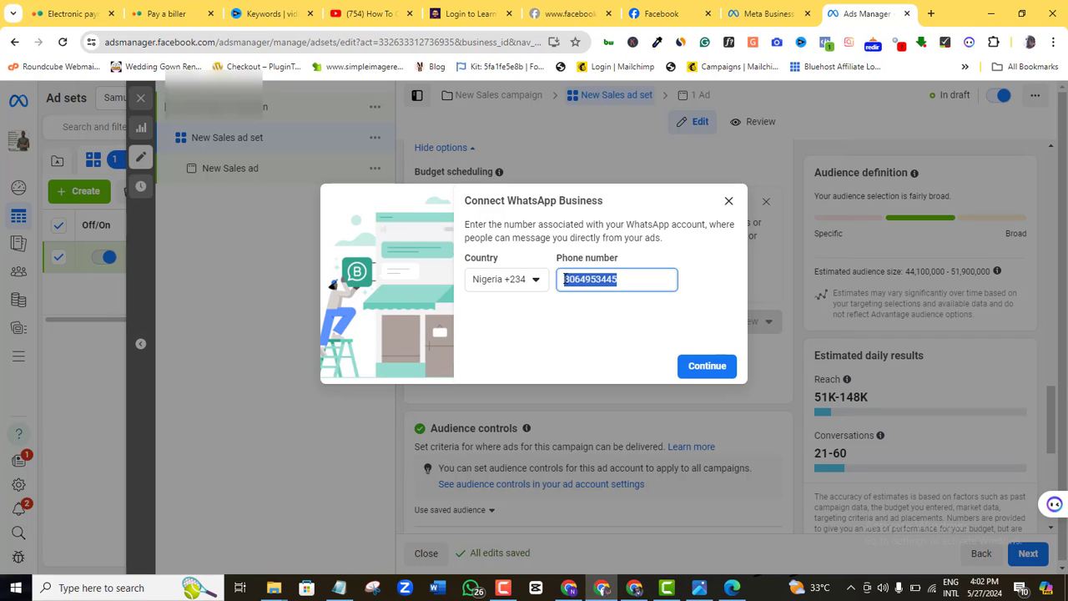
click(728, 202)
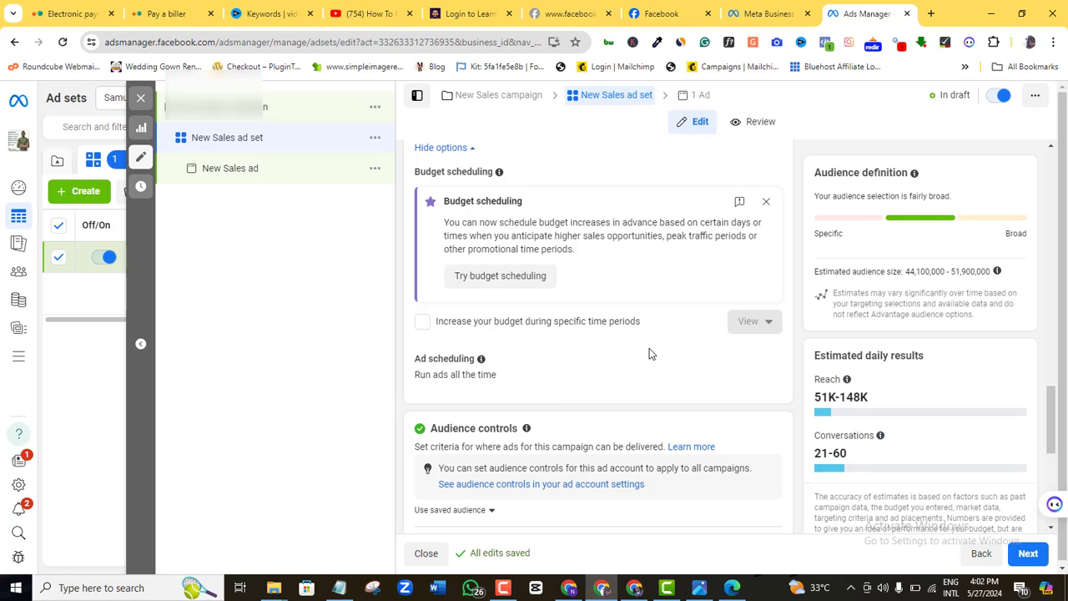